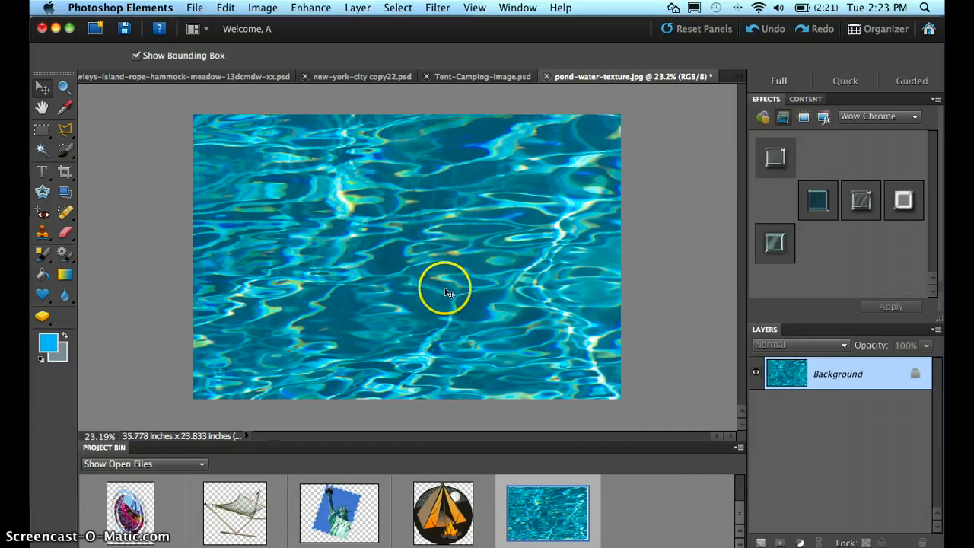
Open wedge.jpg from the MANDALA folder inside _GRAPHIC DESIGN on the NO NAME drive and dock its window with the other open images
{"action": "left_click", "coordinate": [196, 9]}
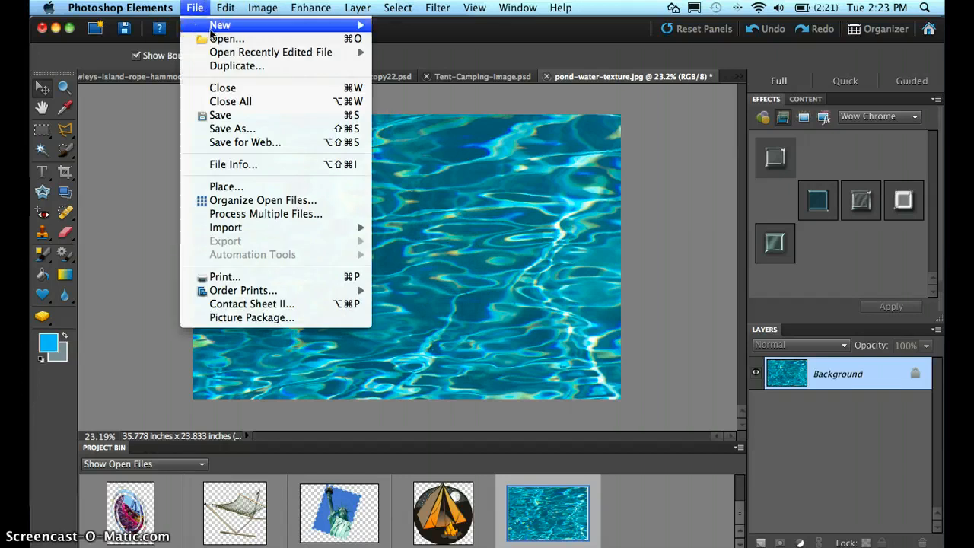
{"action": "left_click", "coordinate": [222, 37]}
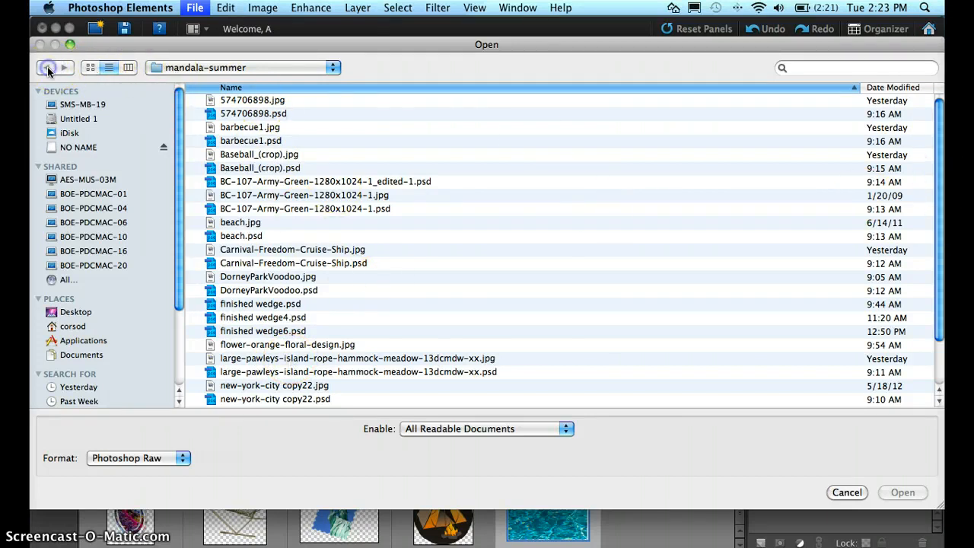
{"action": "left_click", "coordinate": [66, 148]}
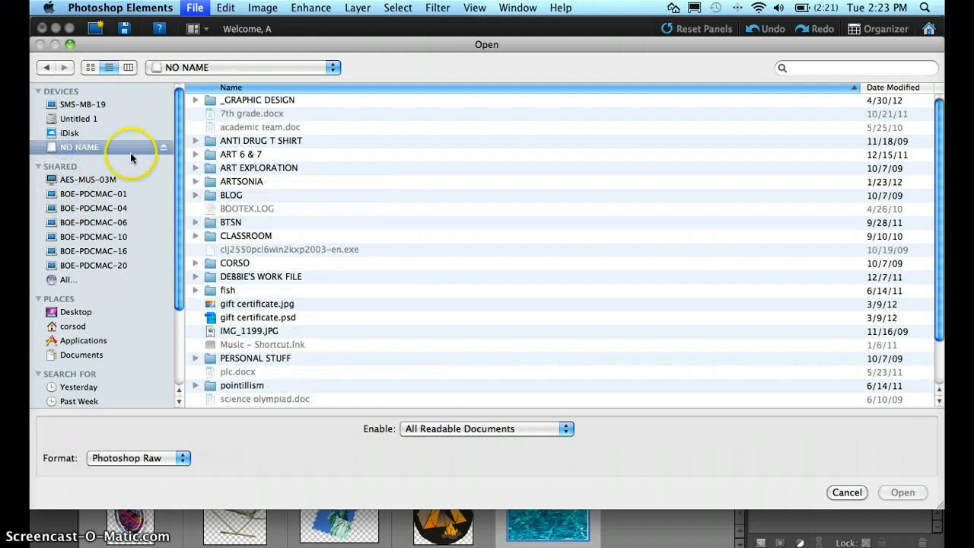
{"action": "double_click", "coordinate": [248, 101]}
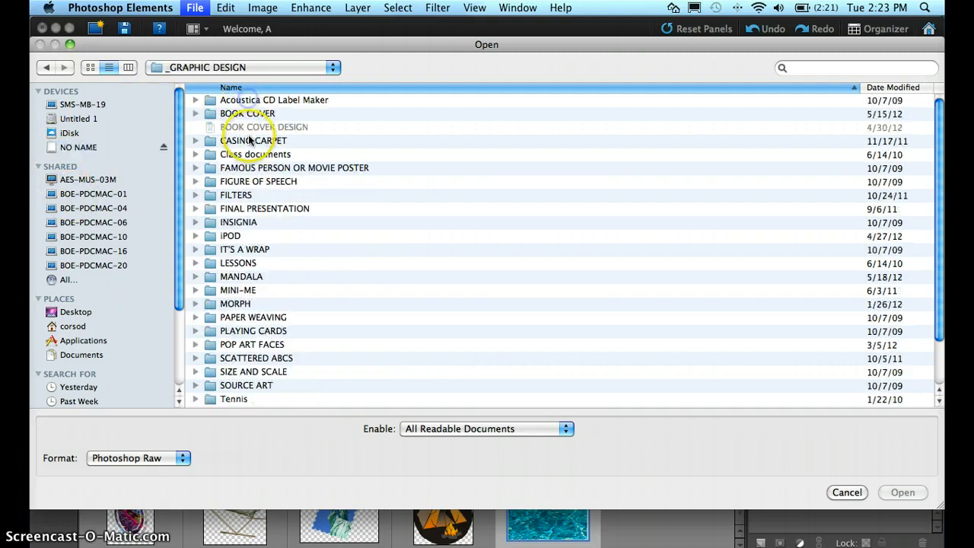
{"action": "double_click", "coordinate": [246, 275]}
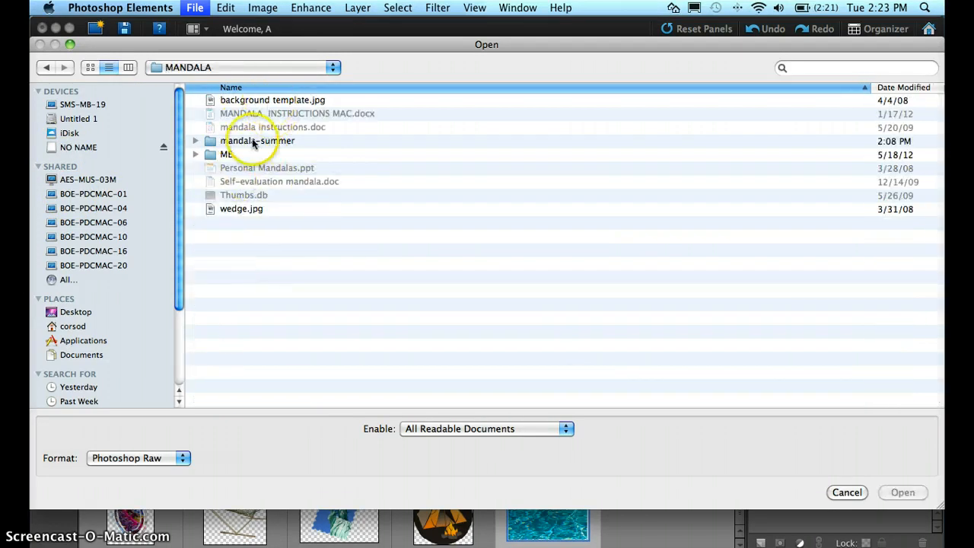
{"action": "double_click", "coordinate": [242, 209]}
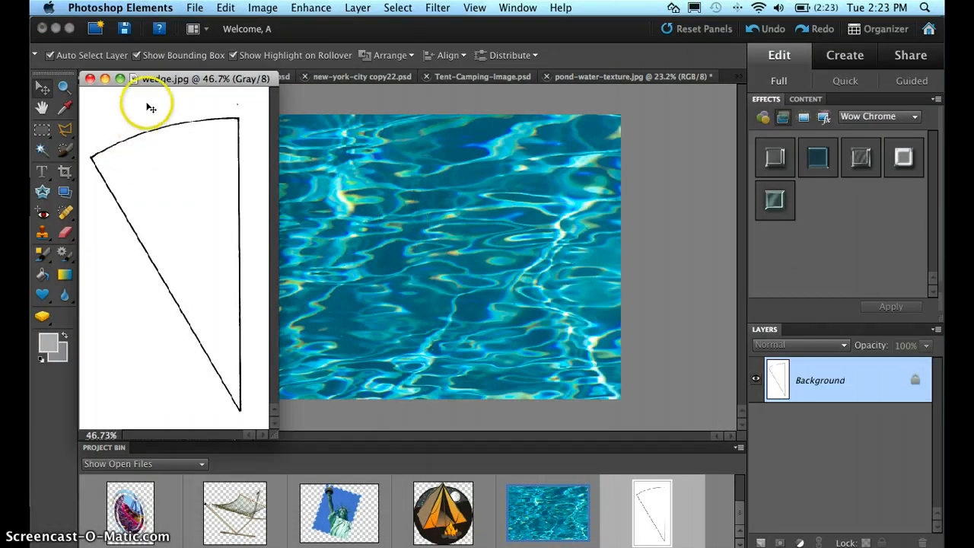
{"action": "left_click_drag", "start_coordinate": [182, 80], "coordinate": [434, 79]}
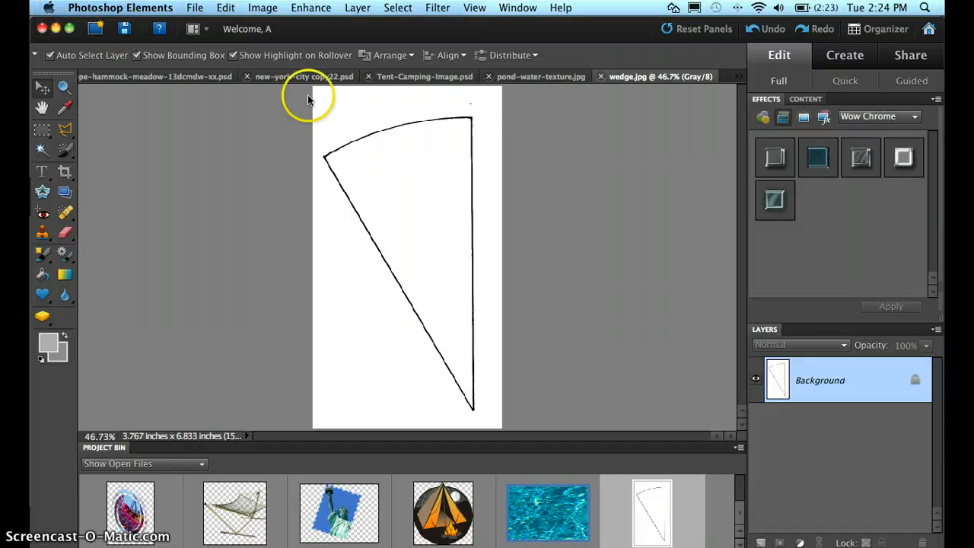
Select the inside of the wedge outline with the Magic Wand and move a copy of it into pond-water-texture.jpg
{"action": "left_click", "coordinate": [43, 151]}
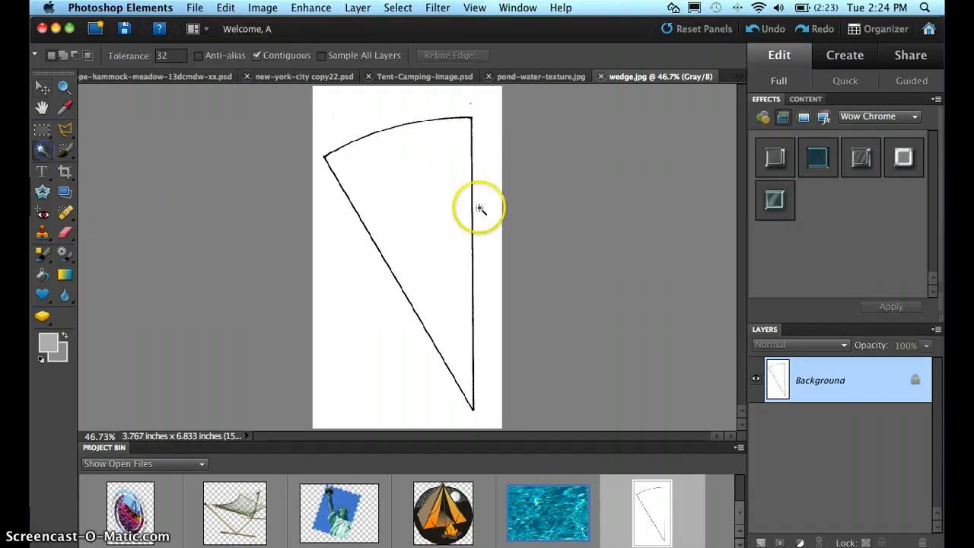
{"action": "left_click", "coordinate": [416, 179]}
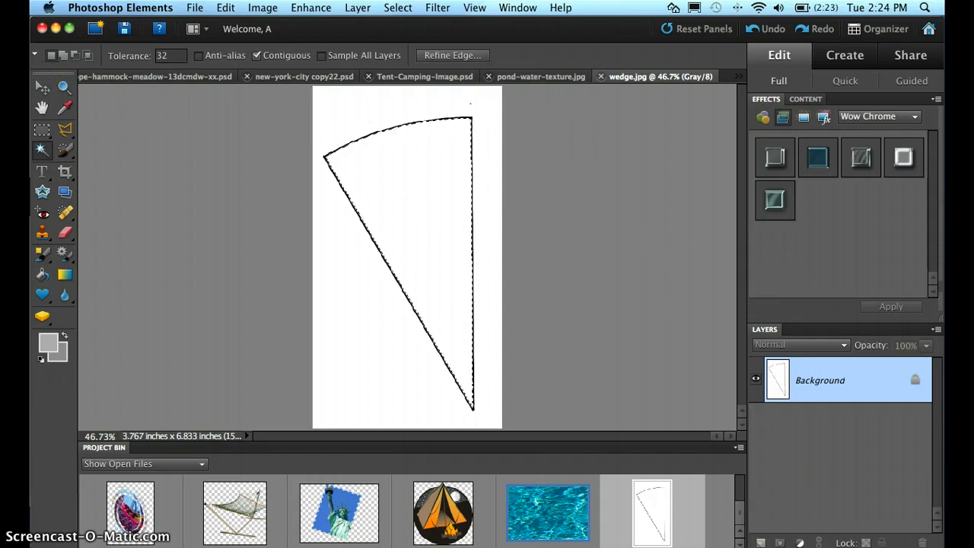
{"action": "left_click", "coordinate": [42, 88]}
{"action": "left_click_drag", "start_coordinate": [396, 187], "coordinate": [482, 381]}
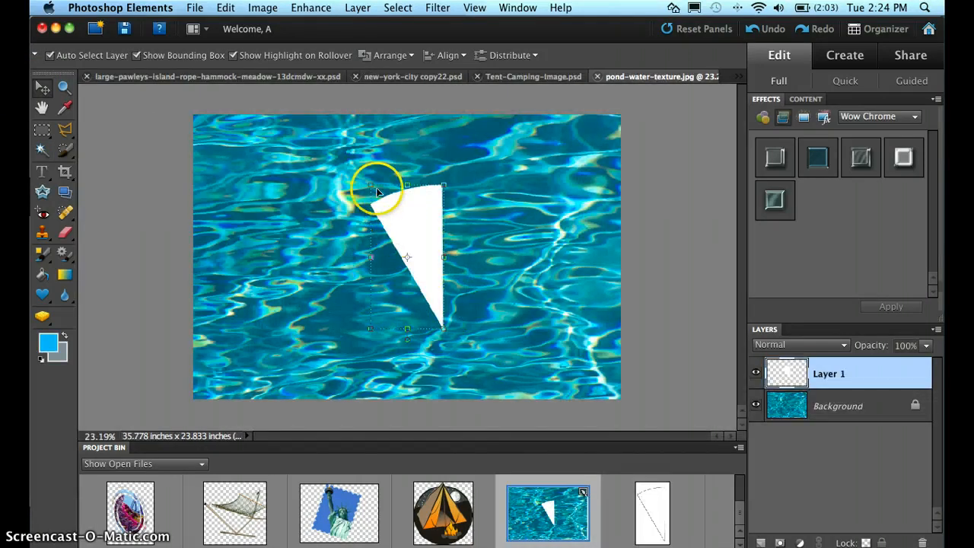
Scale the white wedge proportionally to about 267% and rotate it about -60°, placing it within the water image with its tip near the right edge
{"action": "left_click_drag", "start_coordinate": [345, 179], "coordinate": [274, 287]}
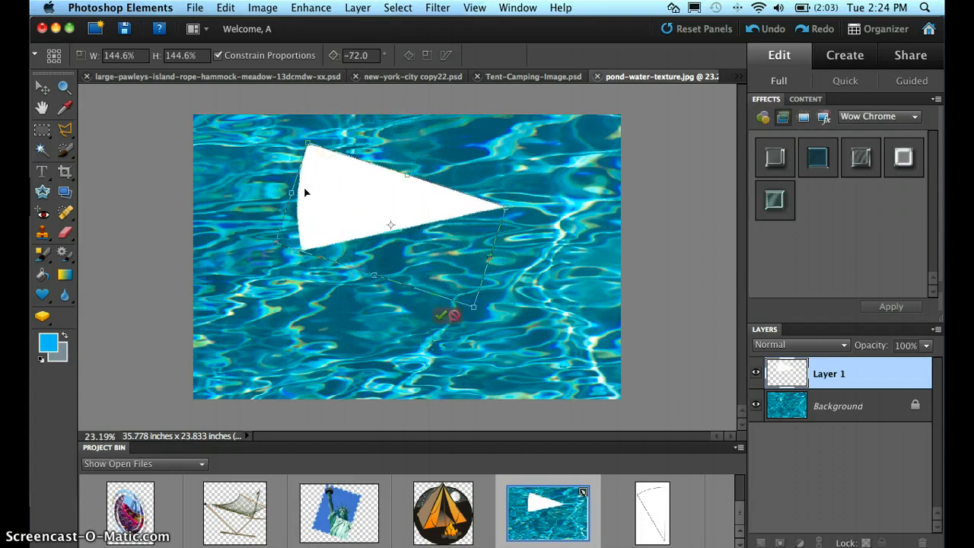
{"action": "left_click_drag", "start_coordinate": [321, 178], "coordinate": [239, 201]}
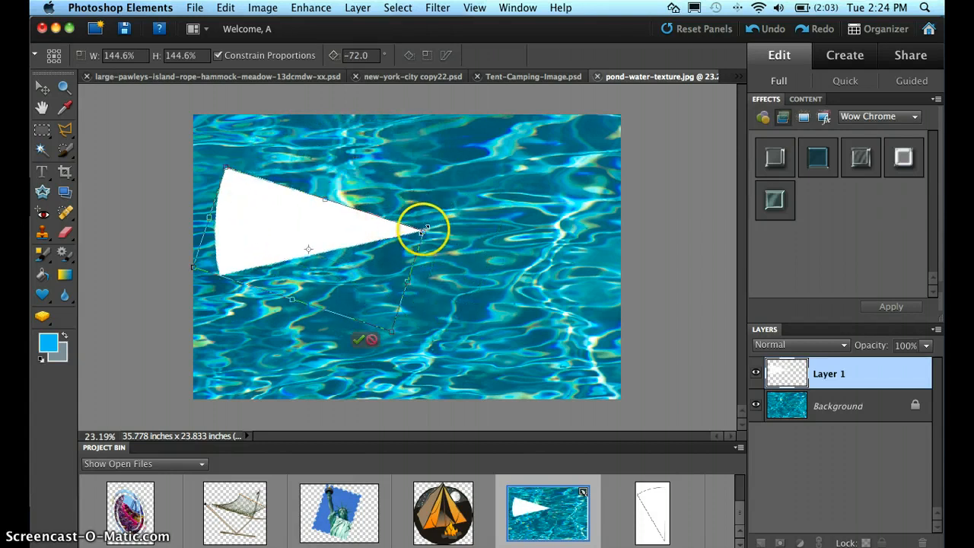
{"action": "left_click_drag", "start_coordinate": [421, 226], "coordinate": [601, 228]}
{"action": "left_click_drag", "start_coordinate": [474, 211], "coordinate": [439, 252]}
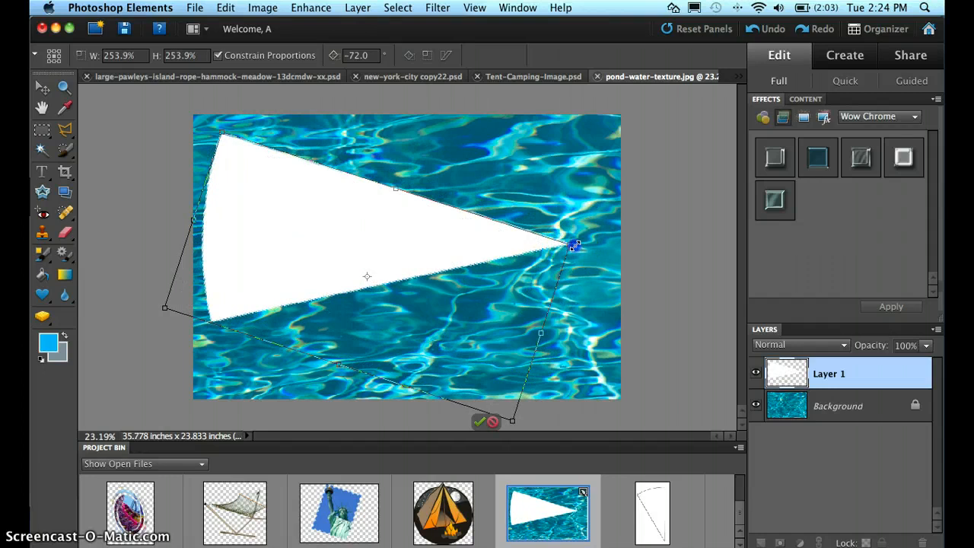
{"action": "left_click_drag", "start_coordinate": [574, 245], "coordinate": [630, 237]}
{"action": "mouse_move", "coordinate": [381, 246]}
{"action": "left_mouse_down"}
{"action": "mouse_move", "coordinate": [367, 263]}
{"action": "mouse_move", "coordinate": [362, 253]}
{"action": "mouse_move", "coordinate": [382, 258]}
{"action": "left_mouse_up"}
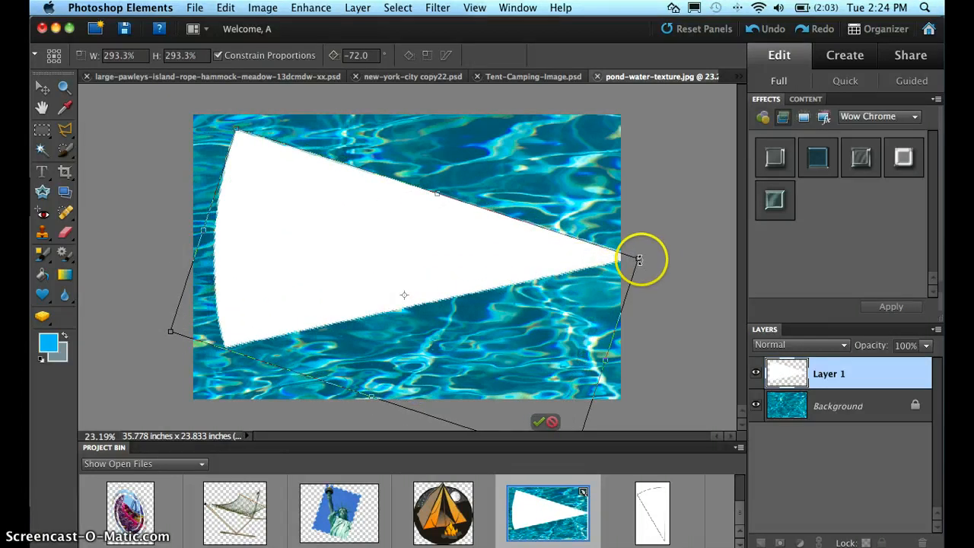
{"action": "left_click_drag", "start_coordinate": [636, 259], "coordinate": [596, 265]}
{"action": "left_click_drag", "start_coordinate": [532, 263], "coordinate": [537, 289]}
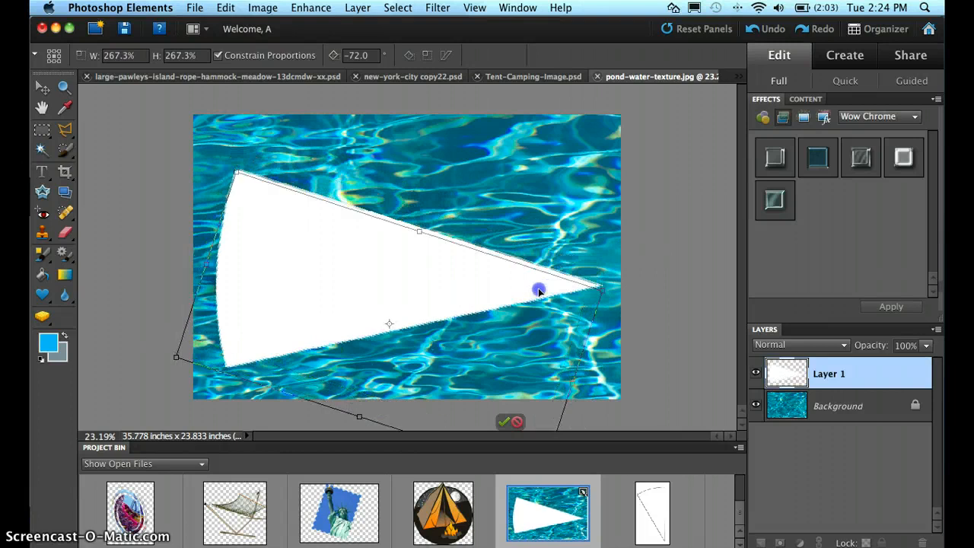
{"action": "left_click_drag", "start_coordinate": [611, 286], "coordinate": [596, 342]}
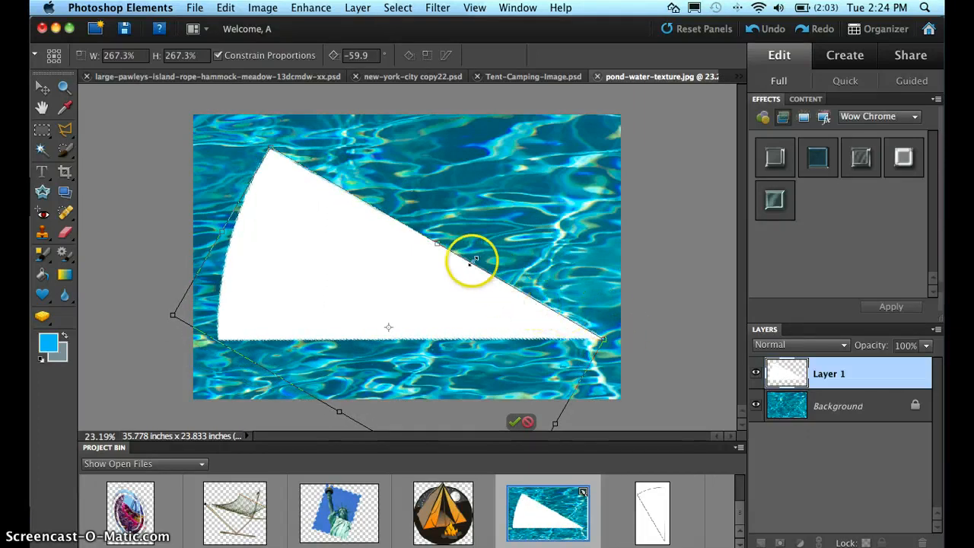
{"action": "left_click", "coordinate": [513, 418]}
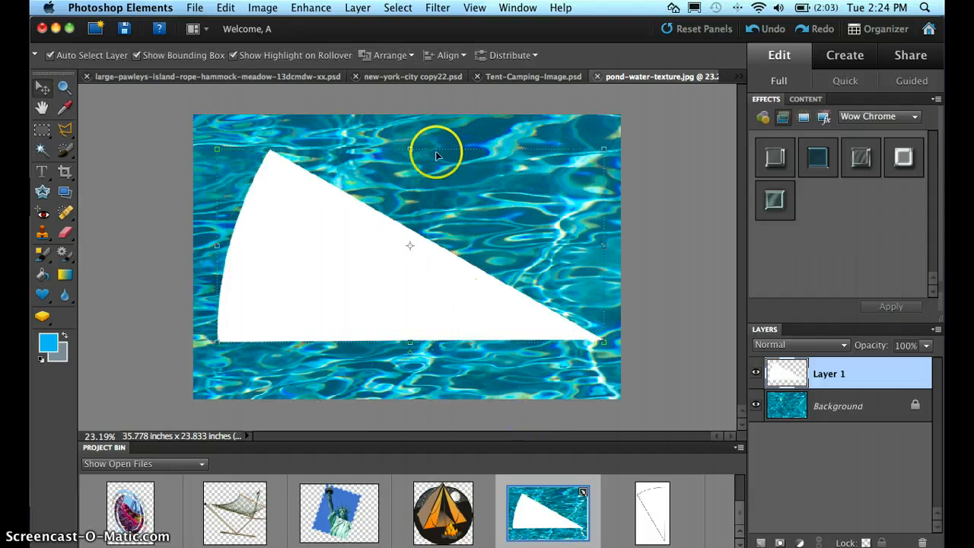
{"action": "mouse_move", "coordinate": [410, 150]}
{"action": "left_mouse_down"}
{"action": "mouse_move", "coordinate": [407, 218]}
{"action": "mouse_move", "coordinate": [409, 135]}
{"action": "left_mouse_up"}
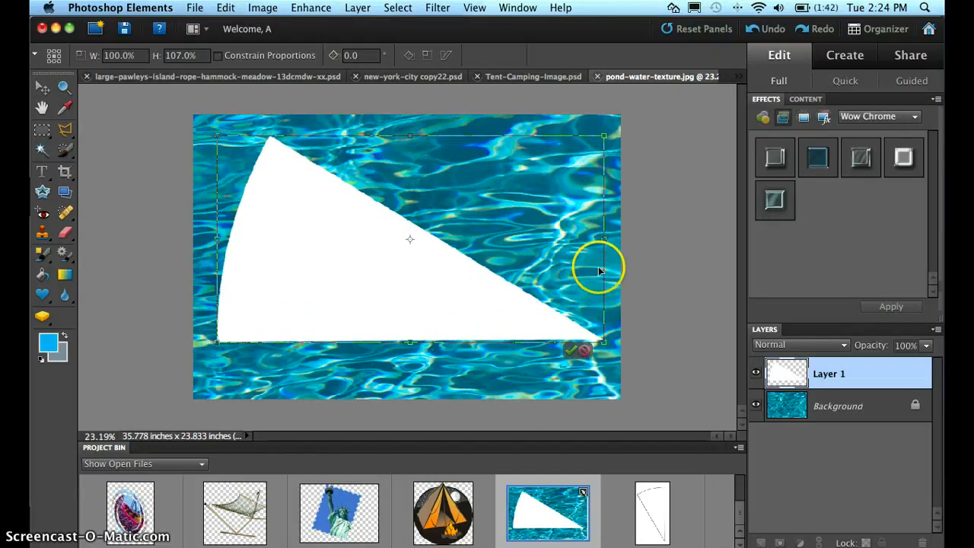
{"action": "left_click_drag", "start_coordinate": [599, 240], "coordinate": [621, 239]}
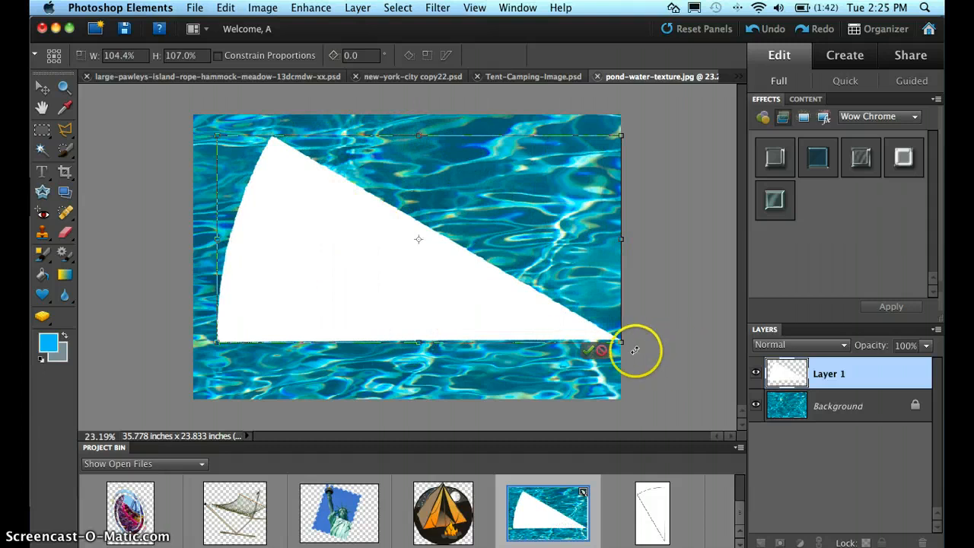
{"action": "left_click", "coordinate": [600, 350]}
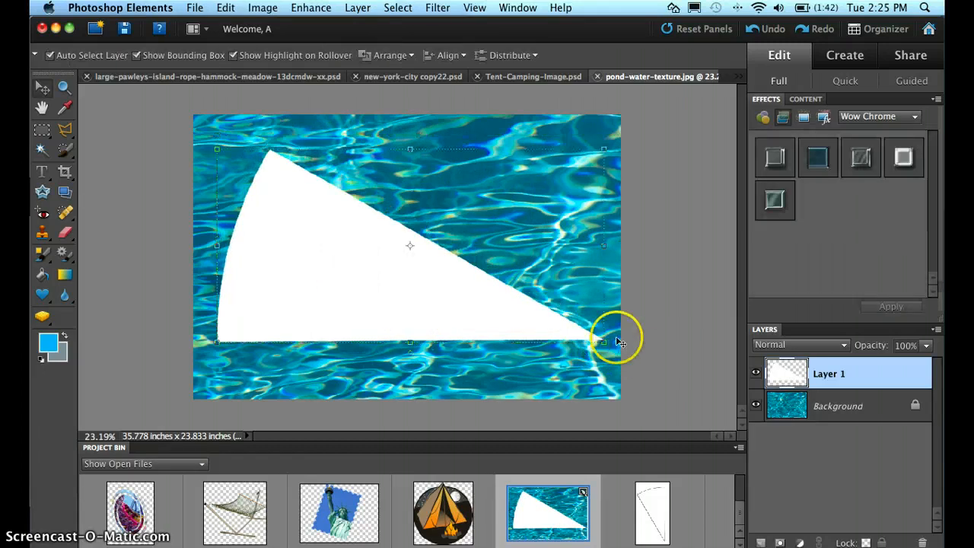
Enlarge the wedge slightly from its upper-left corner and lower the opacity of Layer 1 to 42%
{"action": "mouse_move", "coordinate": [217, 149]}
{"action": "left_mouse_down"}
{"action": "mouse_move", "coordinate": [281, 183]}
{"action": "mouse_move", "coordinate": [211, 140]}
{"action": "mouse_move", "coordinate": [280, 184]}
{"action": "mouse_move", "coordinate": [223, 145]}
{"action": "mouse_move", "coordinate": [180, 191]}
{"action": "mouse_move", "coordinate": [216, 148]}
{"action": "mouse_move", "coordinate": [288, 185]}
{"action": "mouse_move", "coordinate": [208, 137]}
{"action": "left_mouse_up"}
{"action": "key", "text": "Return"}
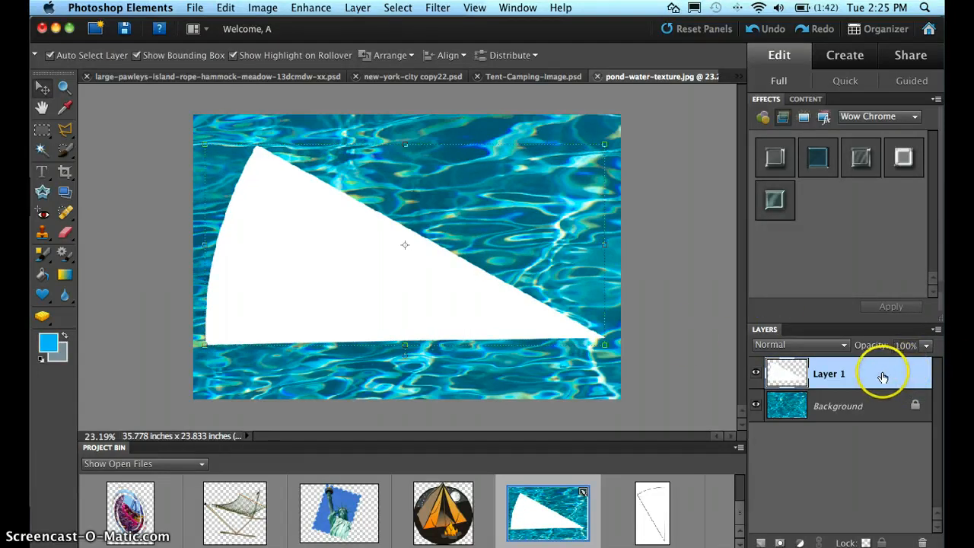
{"action": "left_click", "coordinate": [926, 347]}
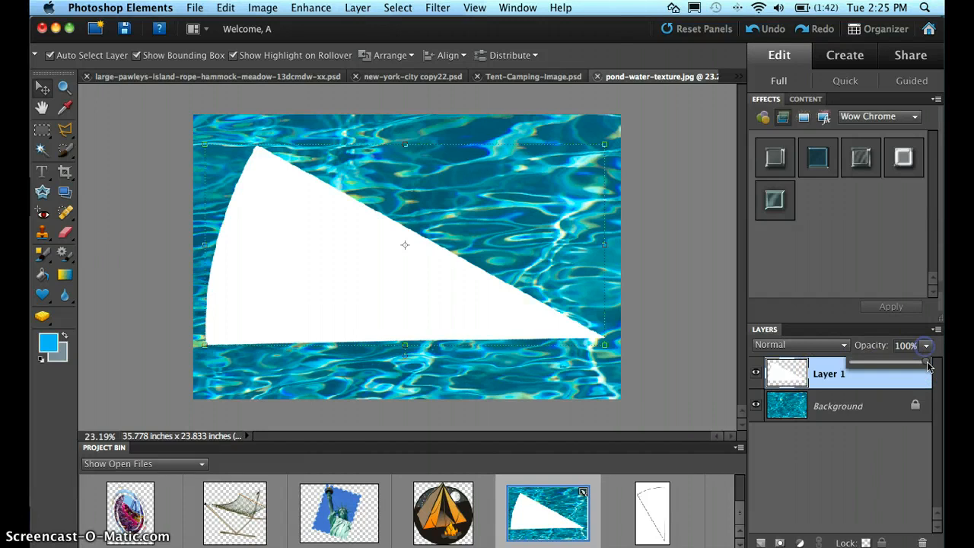
{"action": "left_click_drag", "start_coordinate": [914, 365], "coordinate": [882, 367]}
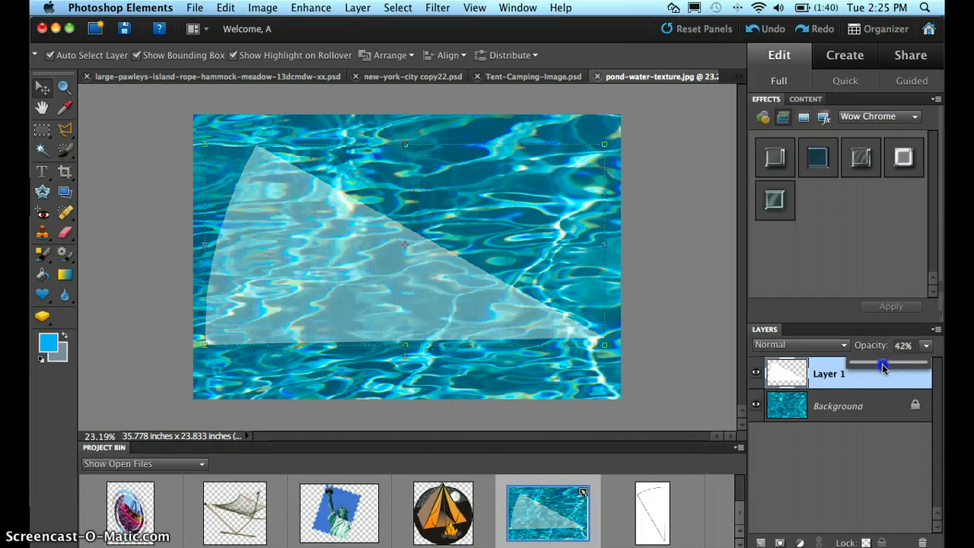
Rotate the translucent wedge about -12.9° and reposition it over the part of the water texture to keep
{"action": "left_click_drag", "start_coordinate": [363, 259], "coordinate": [352, 265]}
{"action": "left_click", "coordinate": [429, 197]}
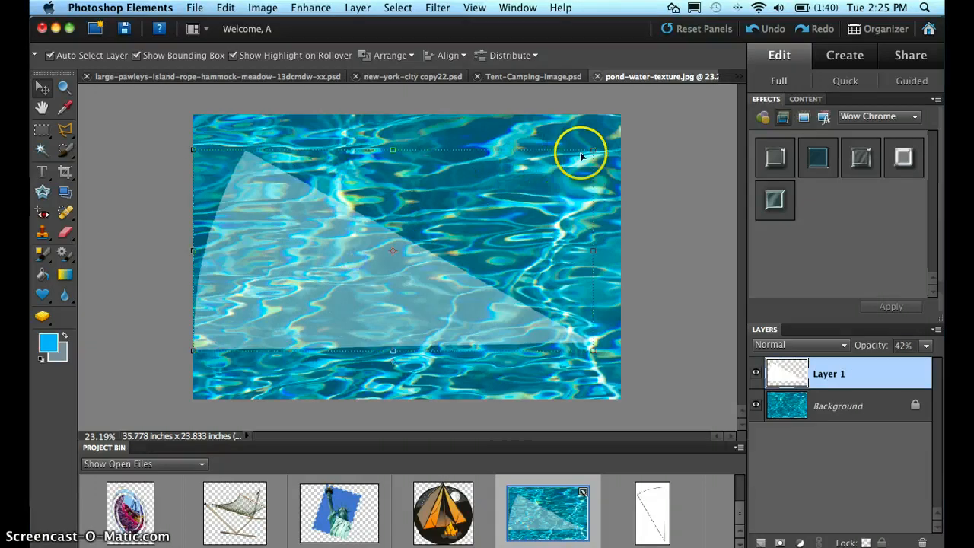
{"action": "left_click_drag", "start_coordinate": [602, 143], "coordinate": [535, 128]}
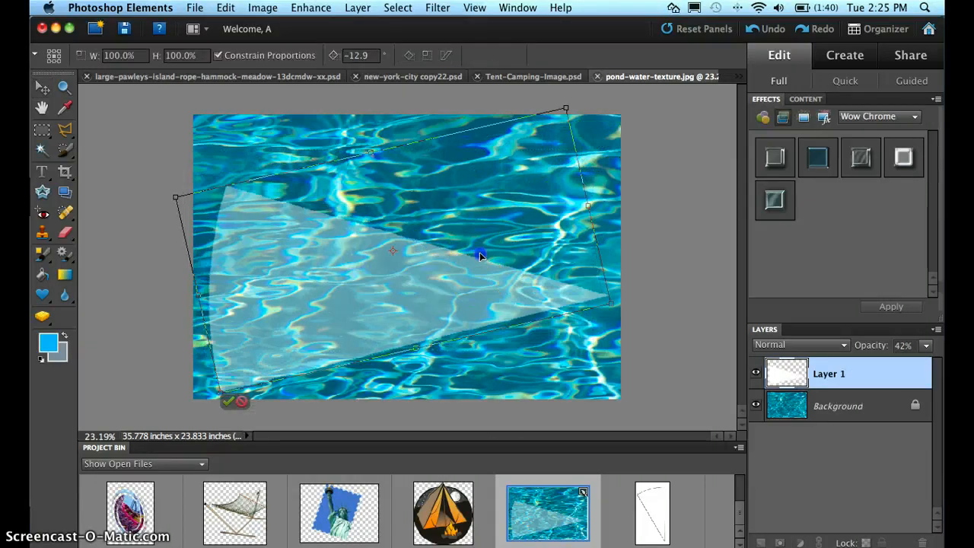
{"action": "left_click_drag", "start_coordinate": [480, 255], "coordinate": [481, 216]}
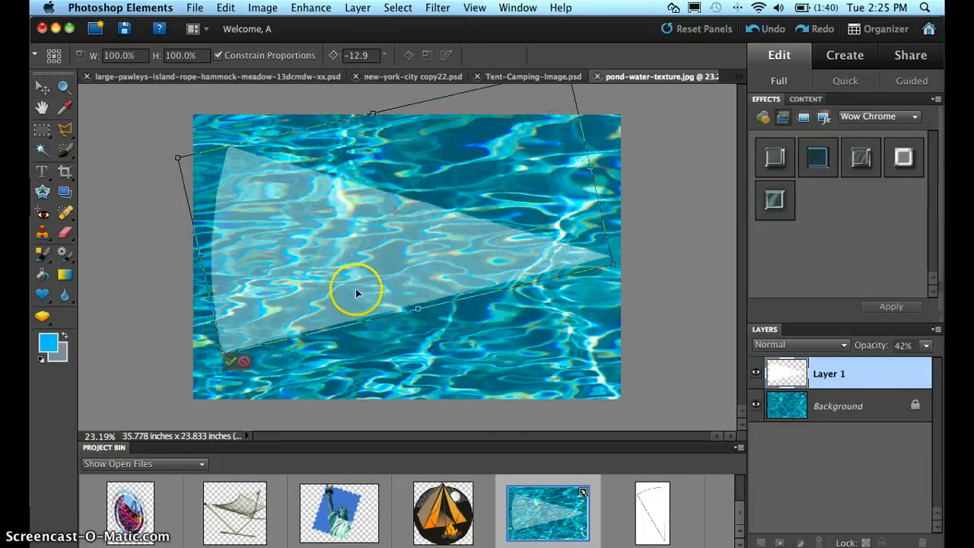
{"action": "left_click", "coordinate": [230, 361]}
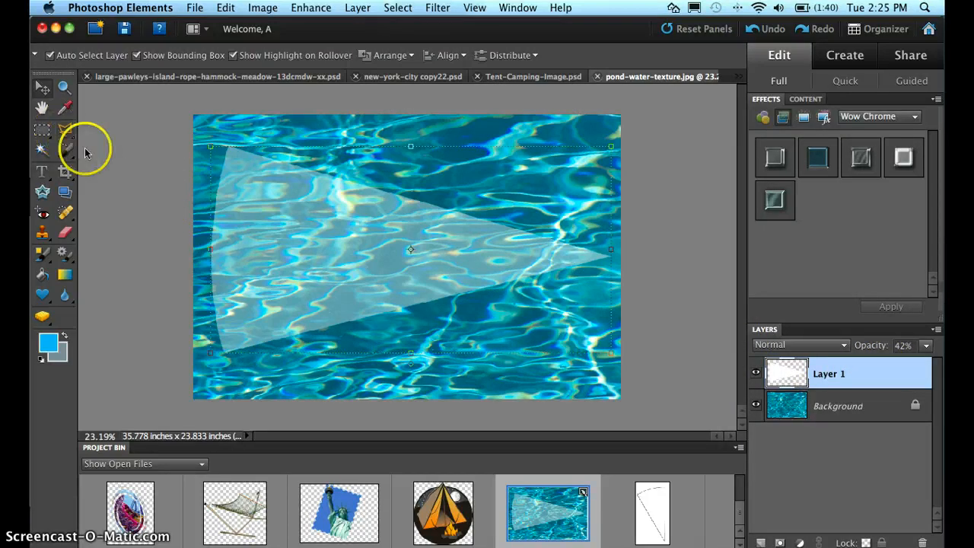
Select the wedge on Layer 1 with the Magic Wand and invert the selection to cover everything outside it
{"action": "left_click", "coordinate": [42, 152]}
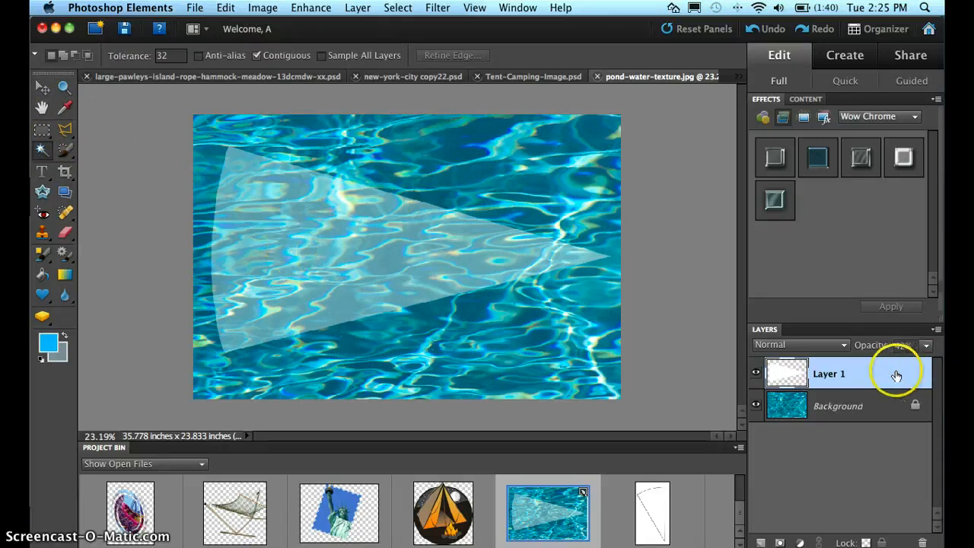
{"action": "left_click", "coordinate": [322, 254]}
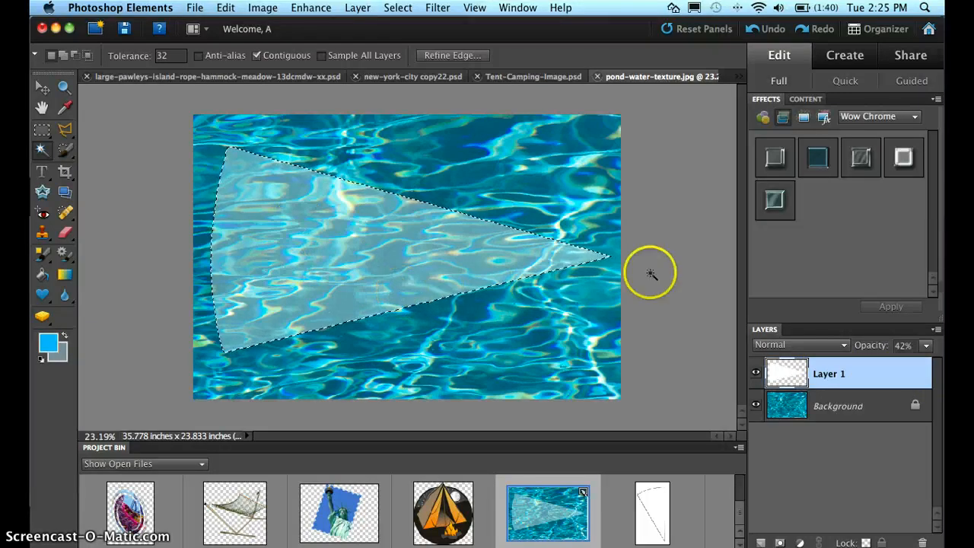
{"action": "left_click", "coordinate": [397, 9]}
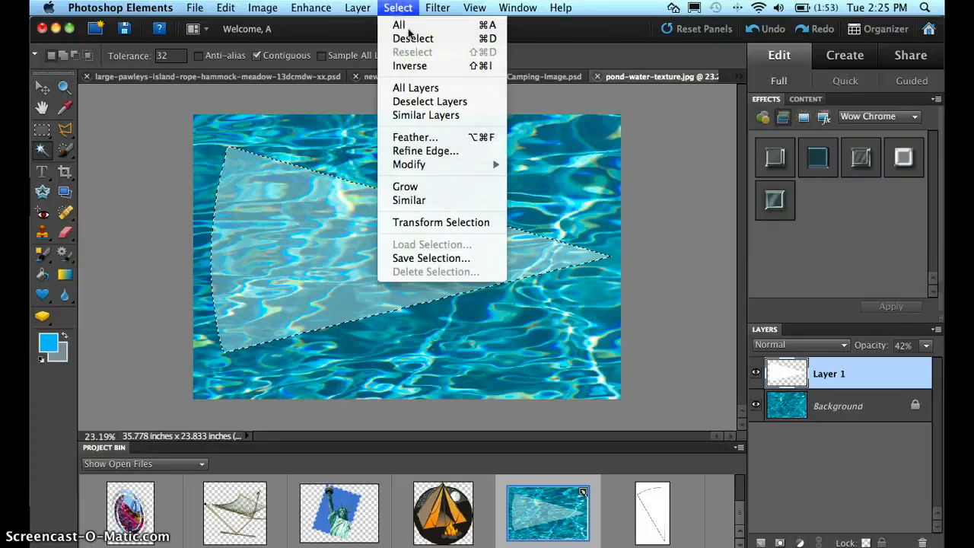
{"action": "left_click", "coordinate": [416, 67]}
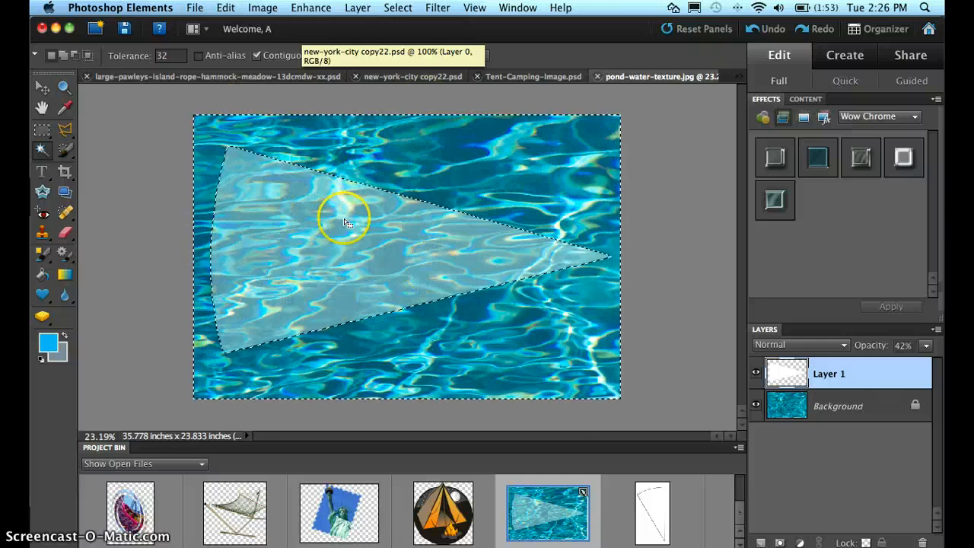
Convert the locked Background layer into a regular layer, accepting the default name and settings
{"action": "left_click", "coordinate": [860, 410]}
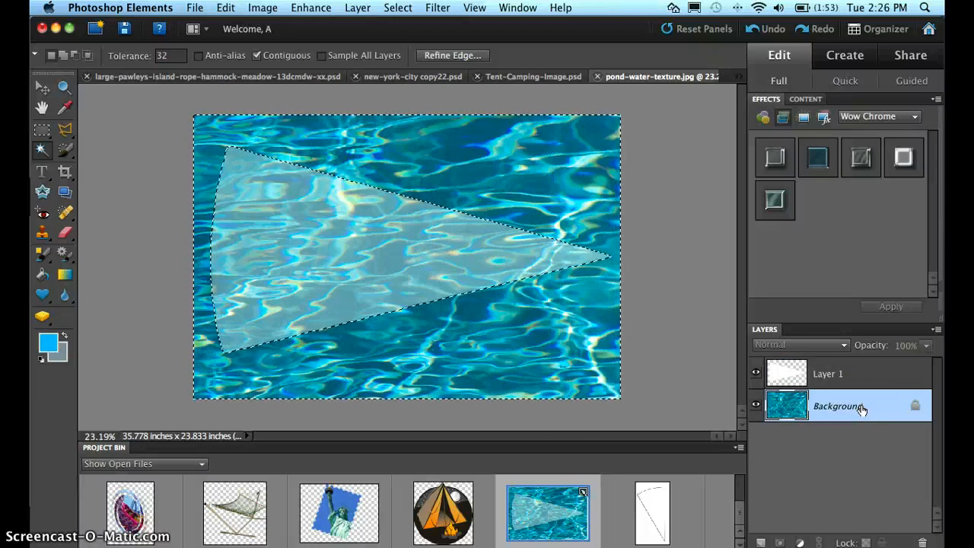
{"action": "left_click", "coordinate": [856, 409]}
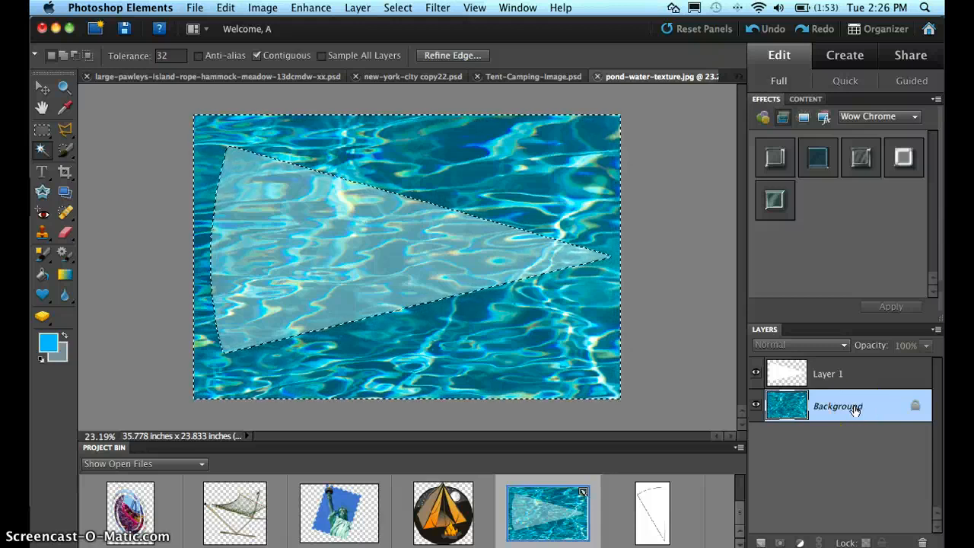
{"action": "double_click", "coordinate": [855, 408]}
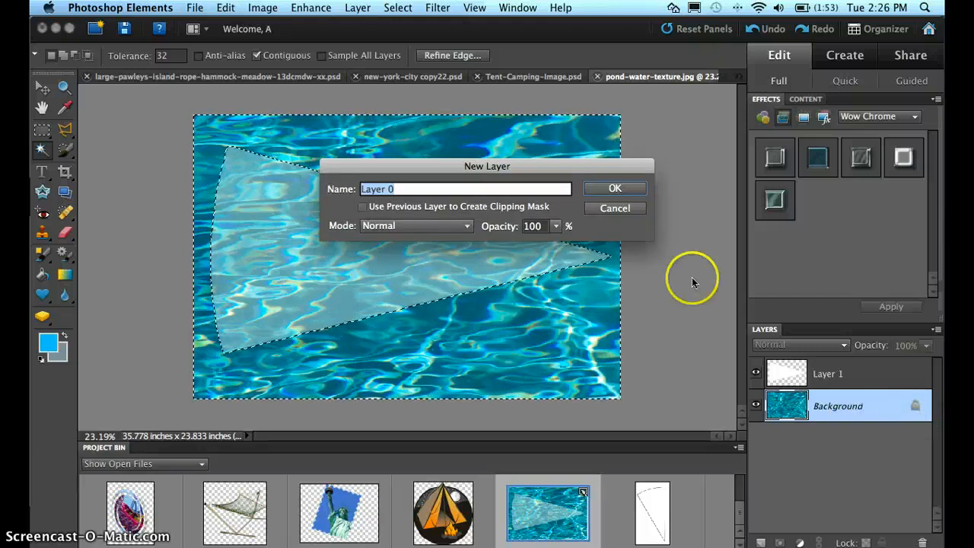
{"action": "left_click", "coordinate": [612, 193]}
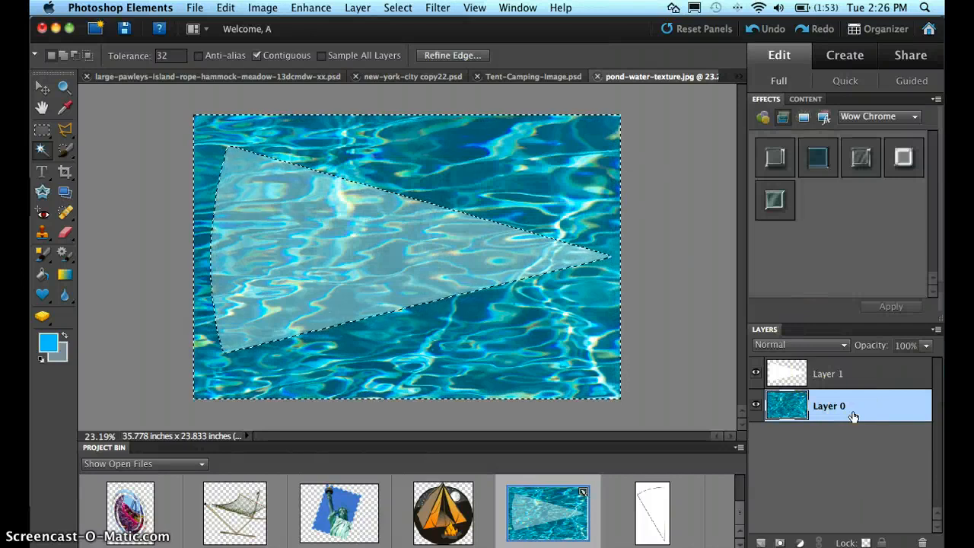
Delete the water texture outside the wedge and discard the Layer 1 template, clearing the selection
{"action": "key", "text": "Delete"}
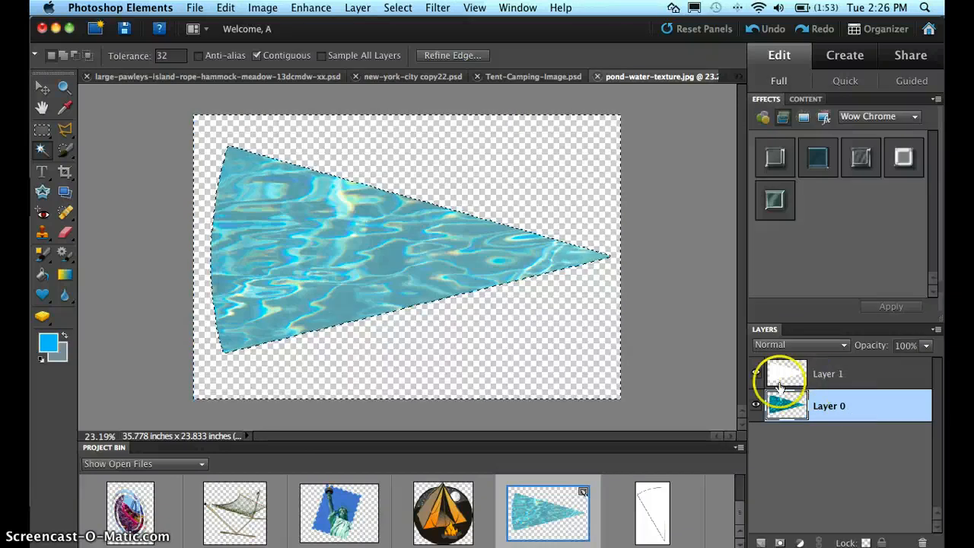
{"action": "left_click", "coordinate": [825, 375]}
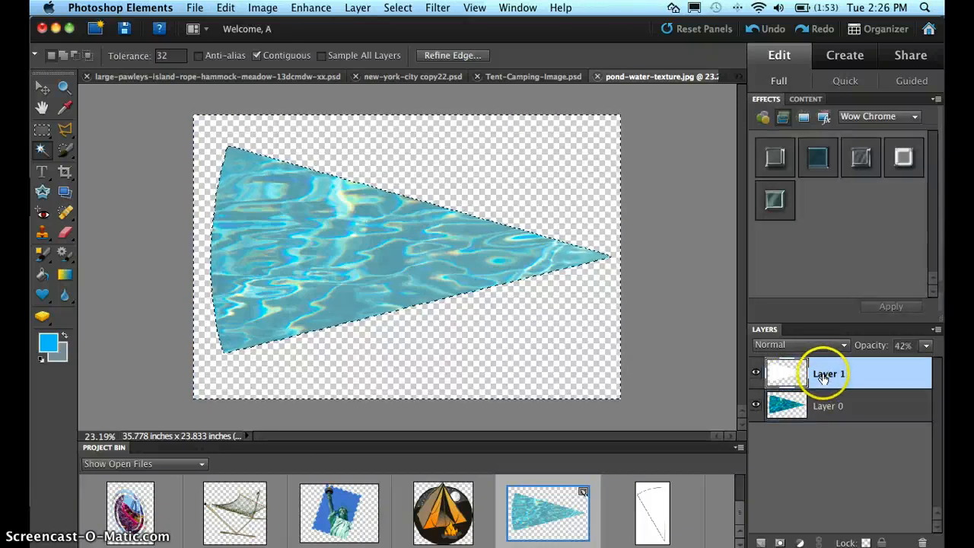
{"action": "left_click_drag", "start_coordinate": [823, 374], "coordinate": [875, 464]}
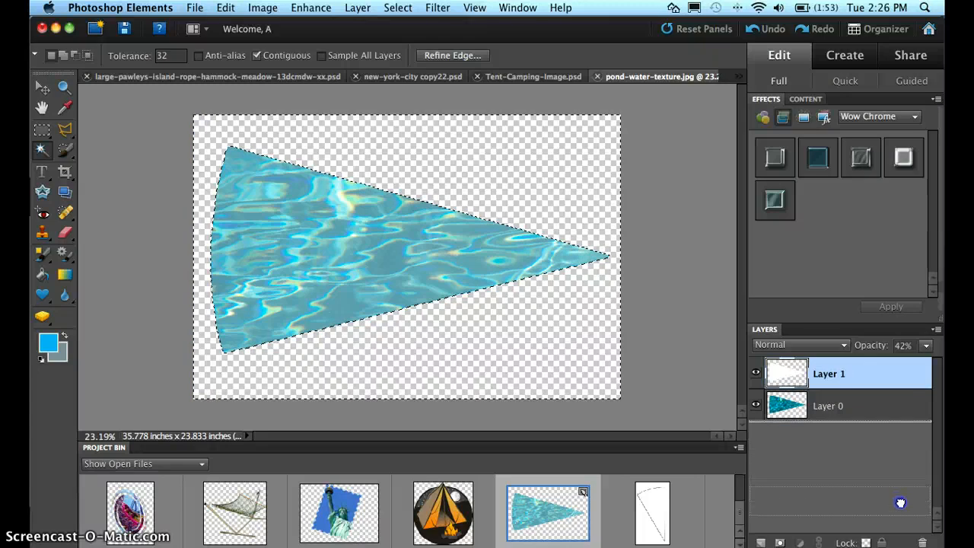
{"action": "left_click_drag", "start_coordinate": [924, 542], "coordinate": [921, 542]}
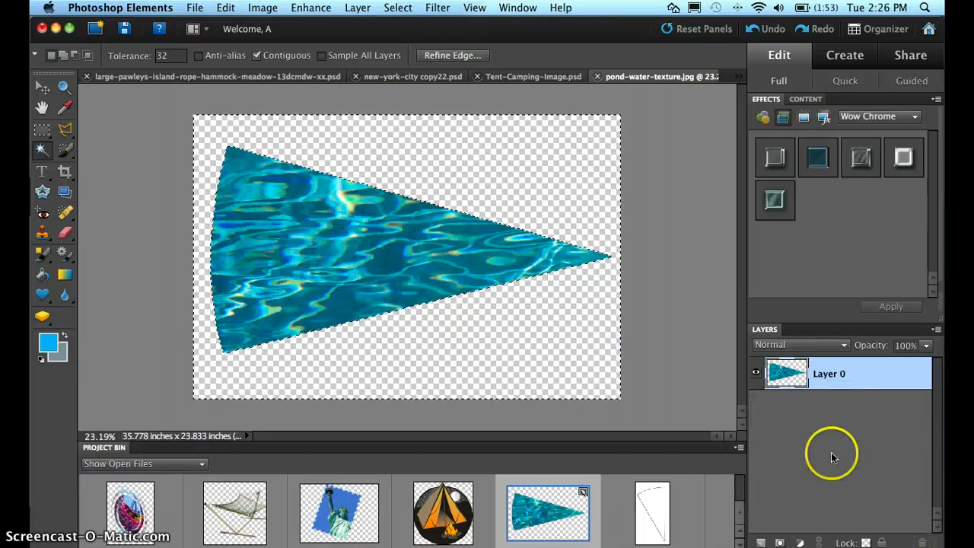
{"action": "key", "text": "super+d"}
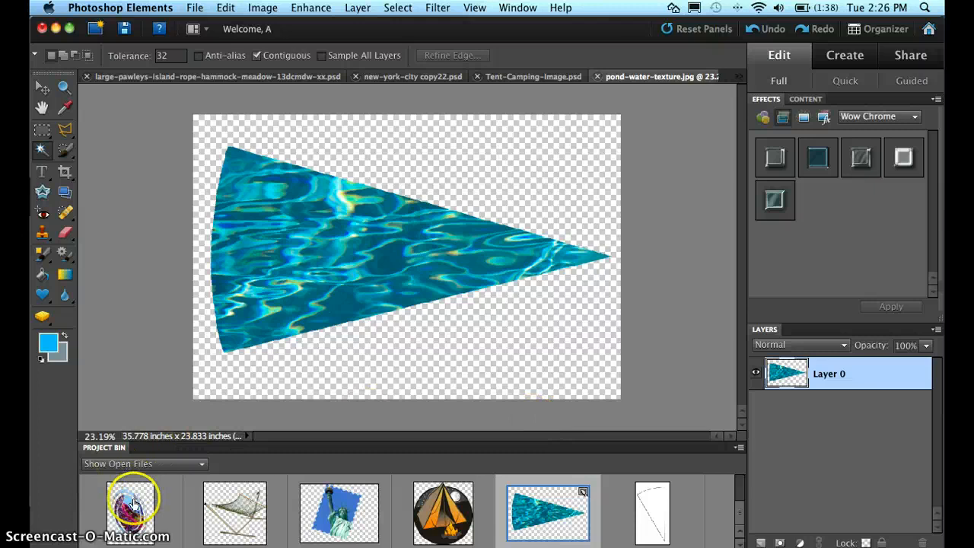
Add the roller coaster image DorneyParkVoodoo.psd and the yellow softball image 574706898.psd to the wedge document as new layers
{"action": "left_click_drag", "start_coordinate": [130, 500], "coordinate": [361, 258]}
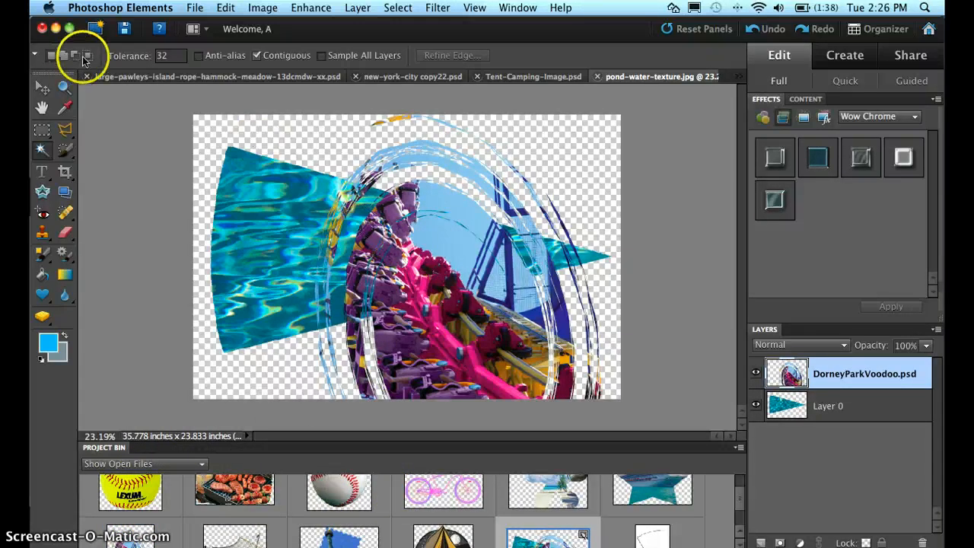
{"action": "left_click_drag", "start_coordinate": [129, 494], "coordinate": [365, 364]}
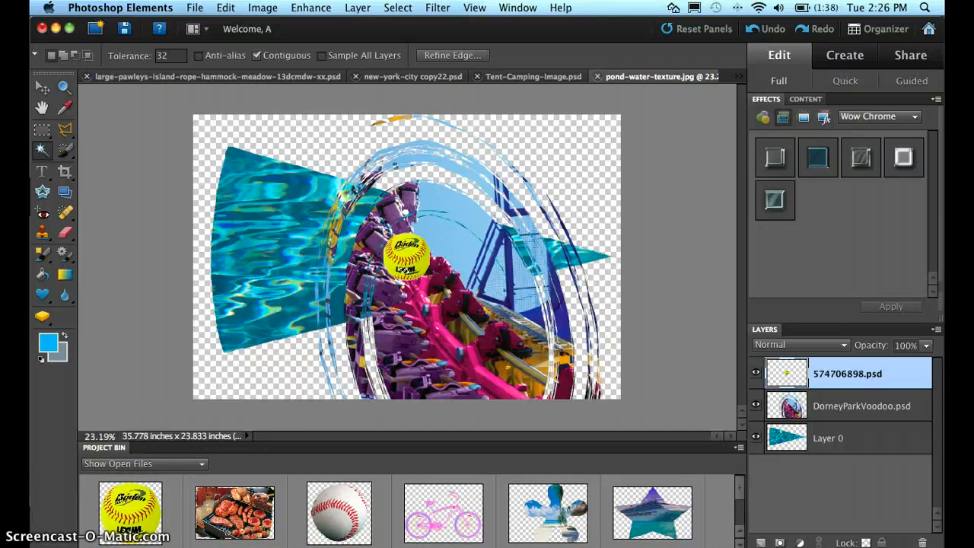
Enlarge the softball proportionally to about 169% and place it over the wedge, beside the roller coaster's cars
{"action": "left_click", "coordinate": [42, 86]}
{"action": "left_click_drag", "start_coordinate": [430, 232], "coordinate": [312, 186]}
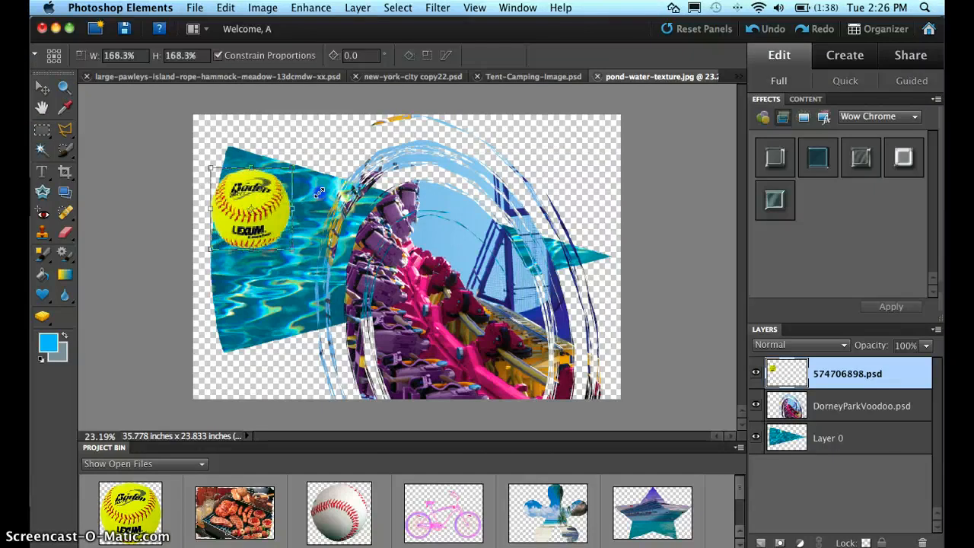
{"action": "left_click_drag", "start_coordinate": [240, 221], "coordinate": [317, 249]}
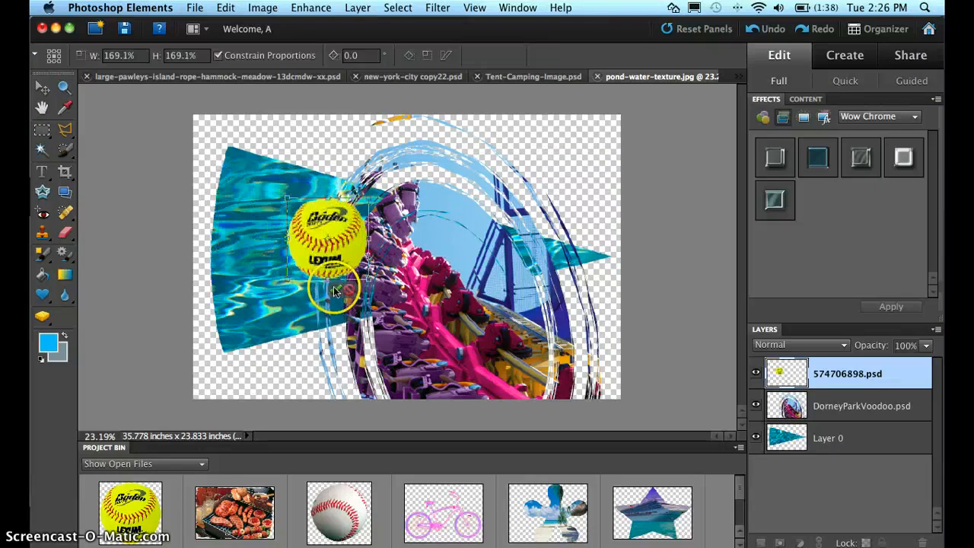
{"action": "left_click", "coordinate": [331, 287]}
Scale the roller coaster layer to about 62.8%, rotate it about -76.4° and move it toward the wedge's narrow tip
{"action": "left_click_drag", "start_coordinate": [856, 388], "coordinate": [851, 418]}
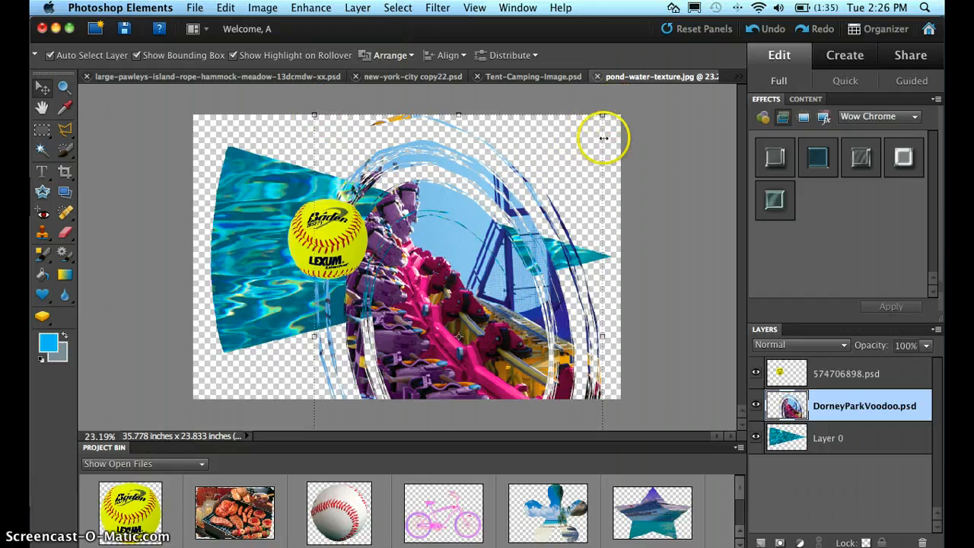
{"action": "left_click_drag", "start_coordinate": [502, 225], "coordinate": [433, 210]}
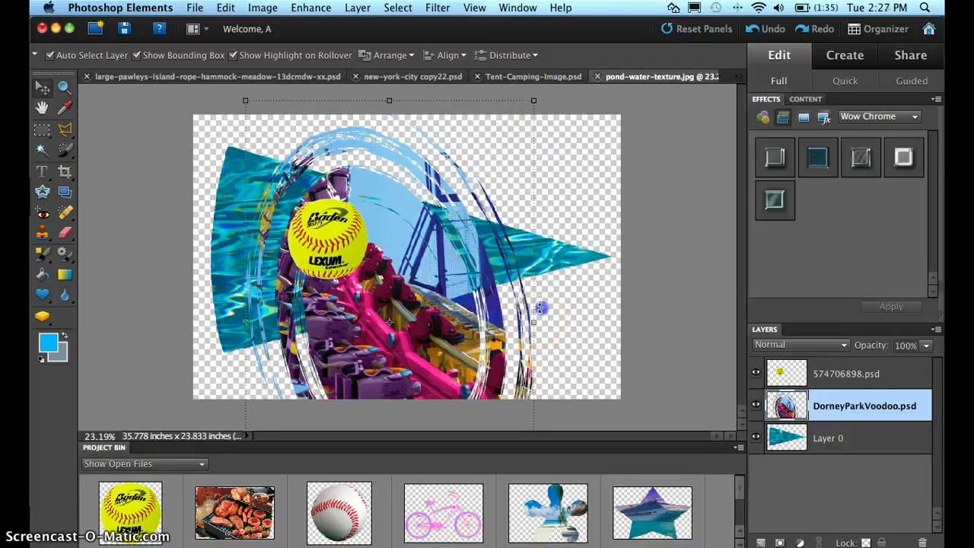
{"action": "left_click_drag", "start_coordinate": [540, 308], "coordinate": [522, 213]}
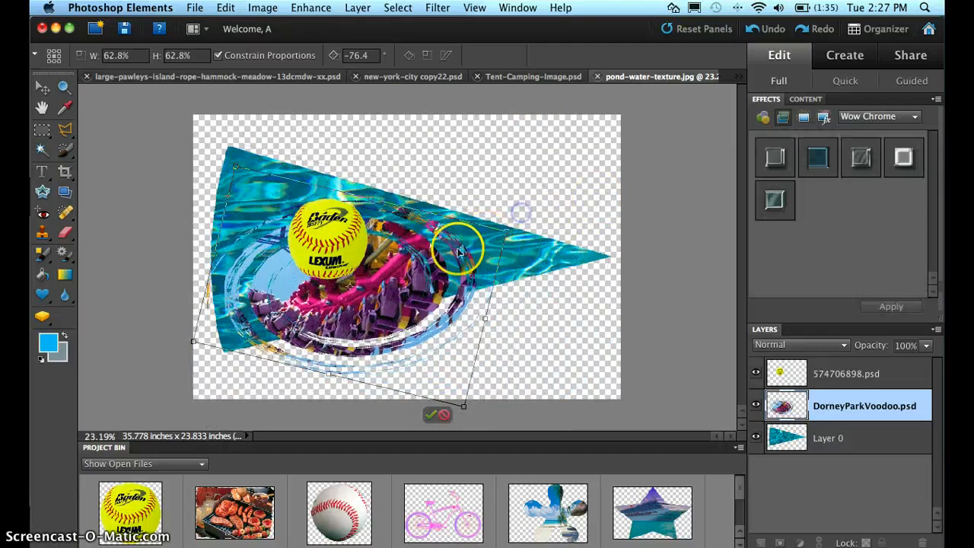
{"action": "left_click_drag", "start_coordinate": [460, 249], "coordinate": [564, 226]}
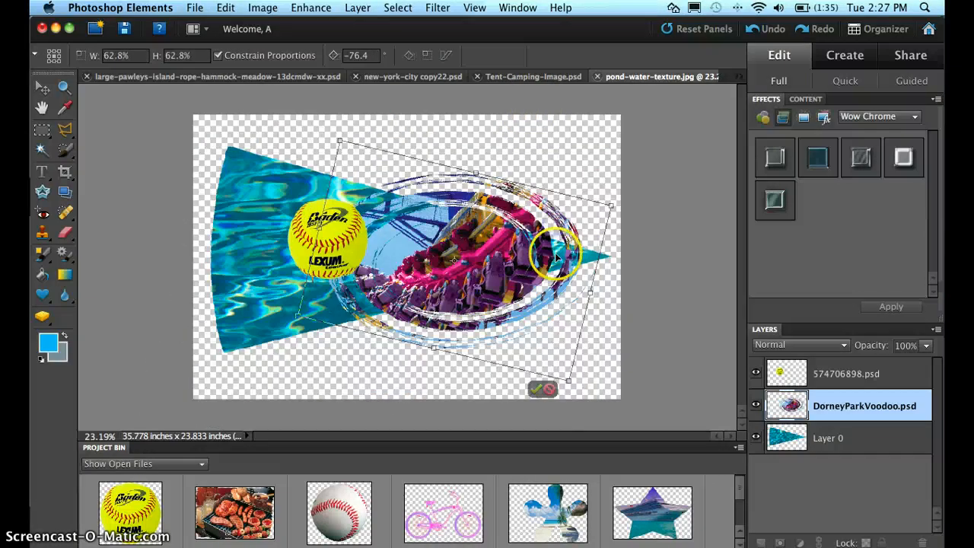